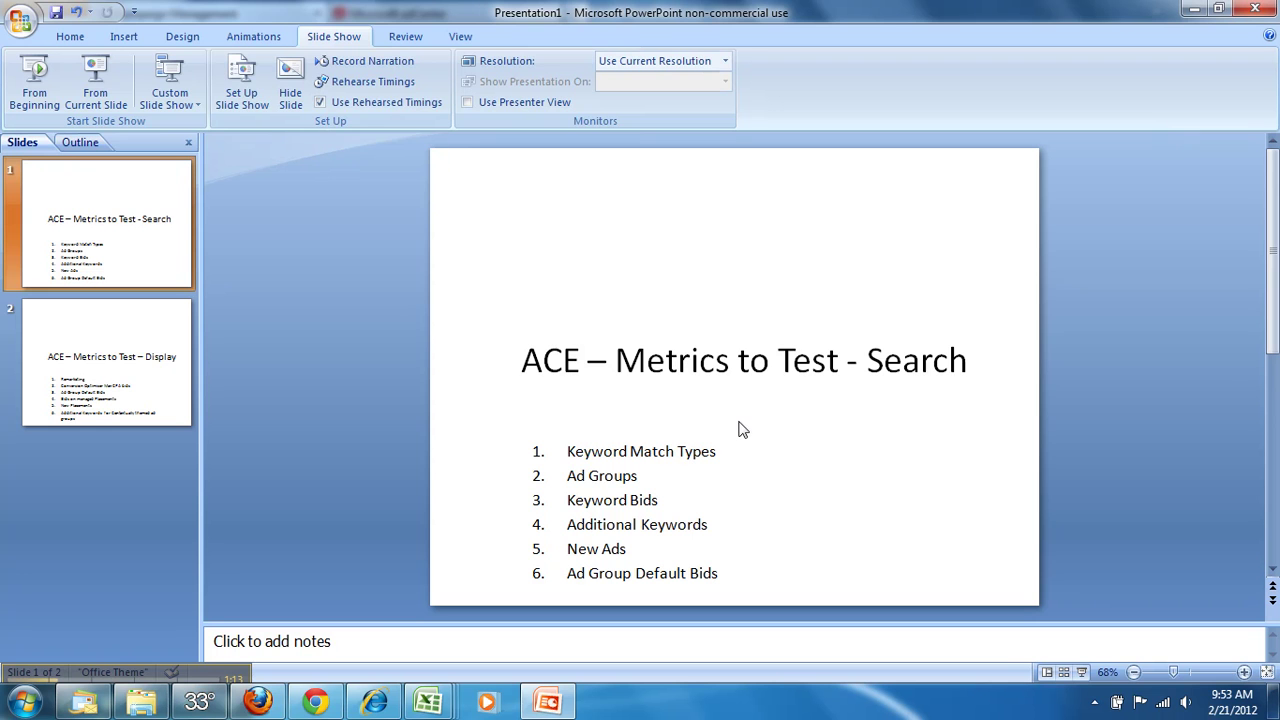
Step: In the Search | Vitruvian campaign settings, expand Experiment under Advanced settings and begin specifying its settings
{"action": "left_click", "coordinate": [258, 702]}
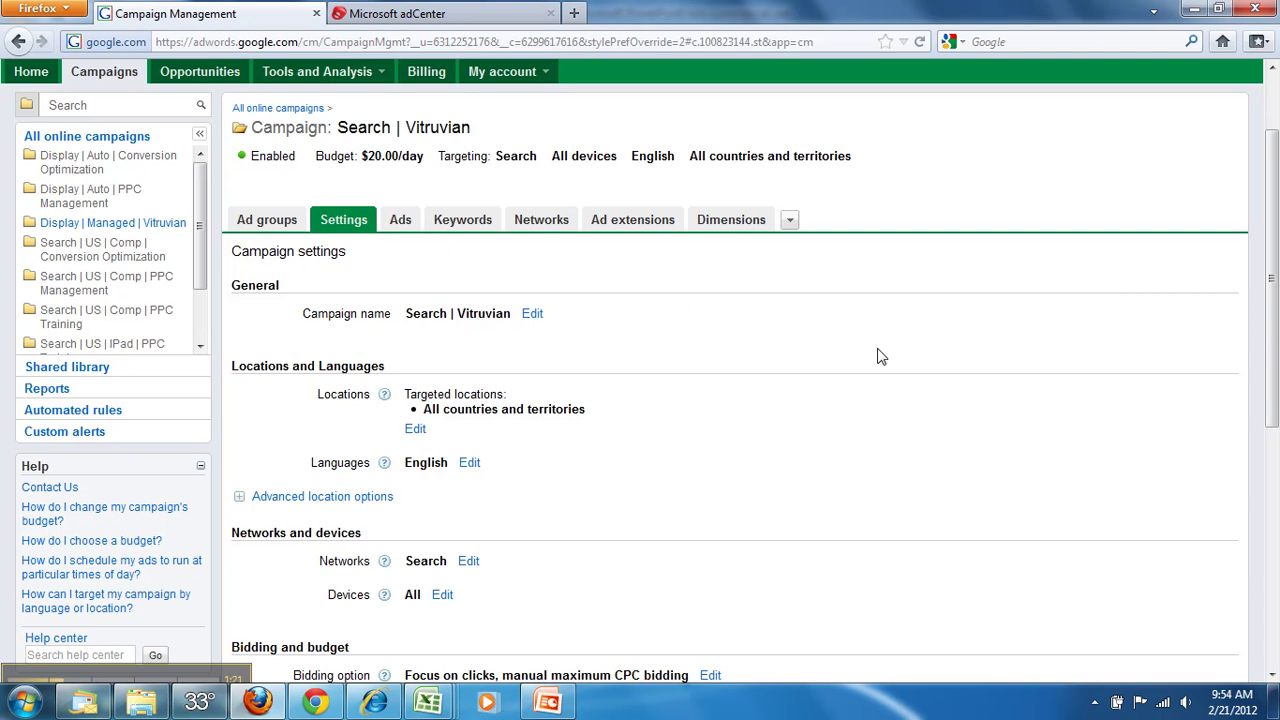
{"action": "scroll", "coordinate": [918, 408], "scroll_direction": "down", "scroll_amount": 5}
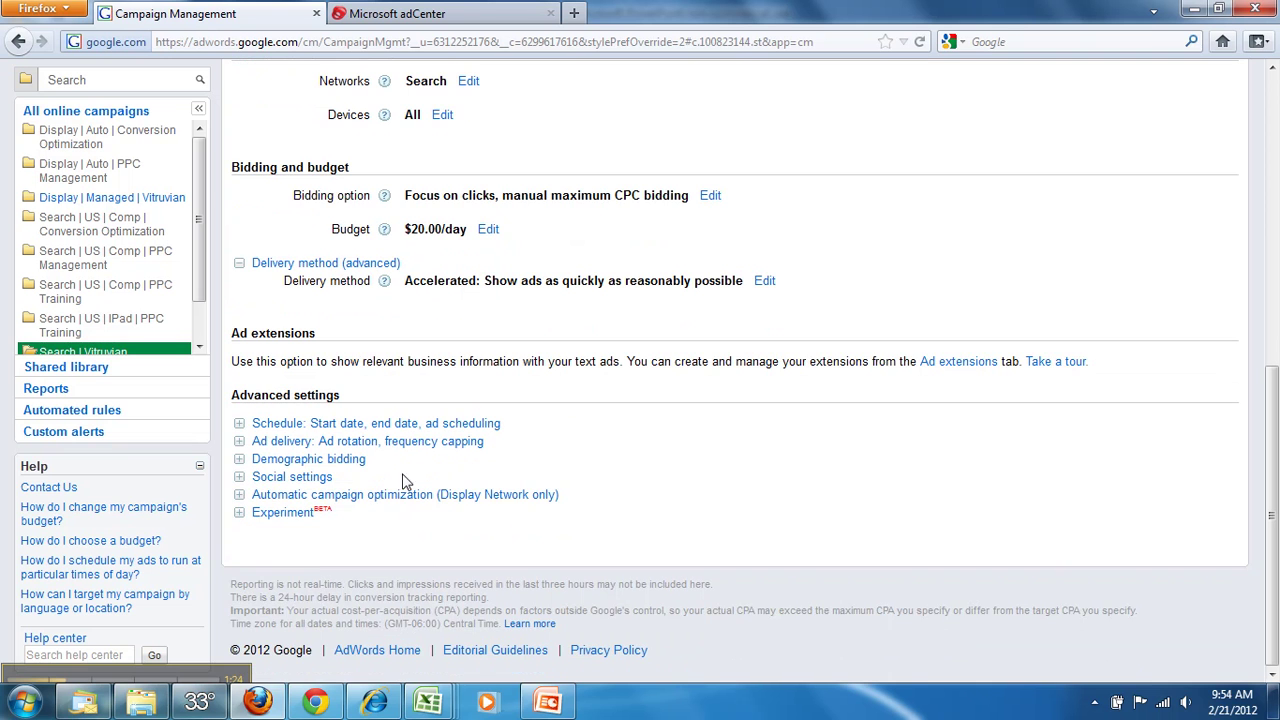
{"action": "left_click", "coordinate": [289, 513]}
{"action": "scroll", "coordinate": [620, 502], "scroll_direction": "down", "scroll_amount": 3}
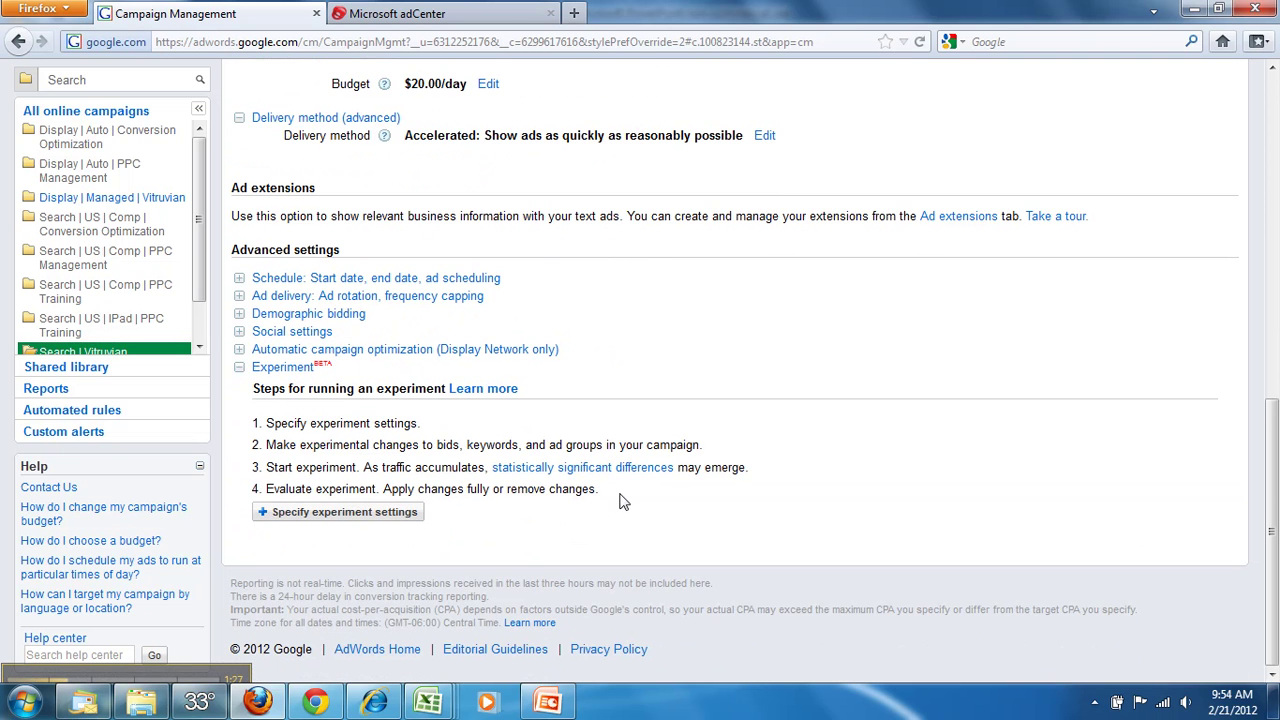
{"action": "left_click", "coordinate": [345, 512]}
Step: Name the experiment 'Keyword Match Types', keep the 50% control / 50% experiment split, and save
{"action": "scroll", "coordinate": [641, 497], "scroll_direction": "down", "scroll_amount": 5}
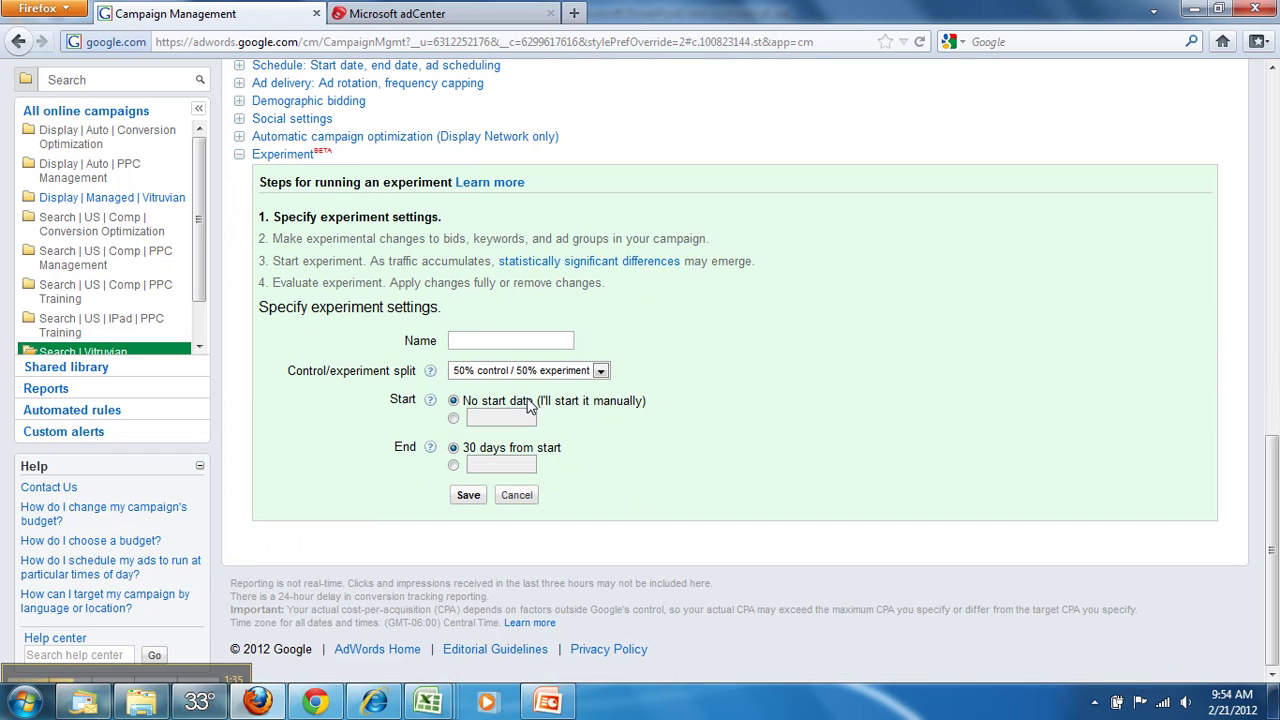
{"action": "left_click", "coordinate": [478, 340]}
{"action": "type", "text": "Keyword Match Types"}
{"action": "left_click", "coordinate": [601, 372]}
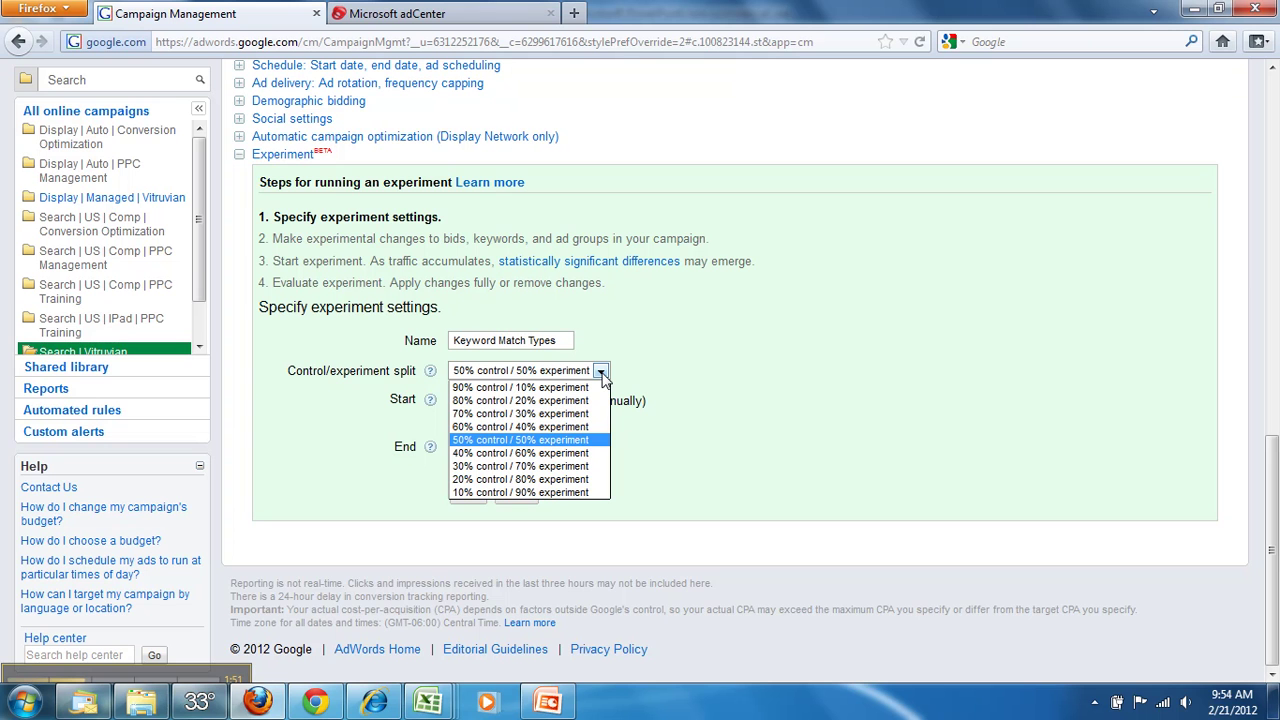
{"action": "left_click", "coordinate": [659, 349]}
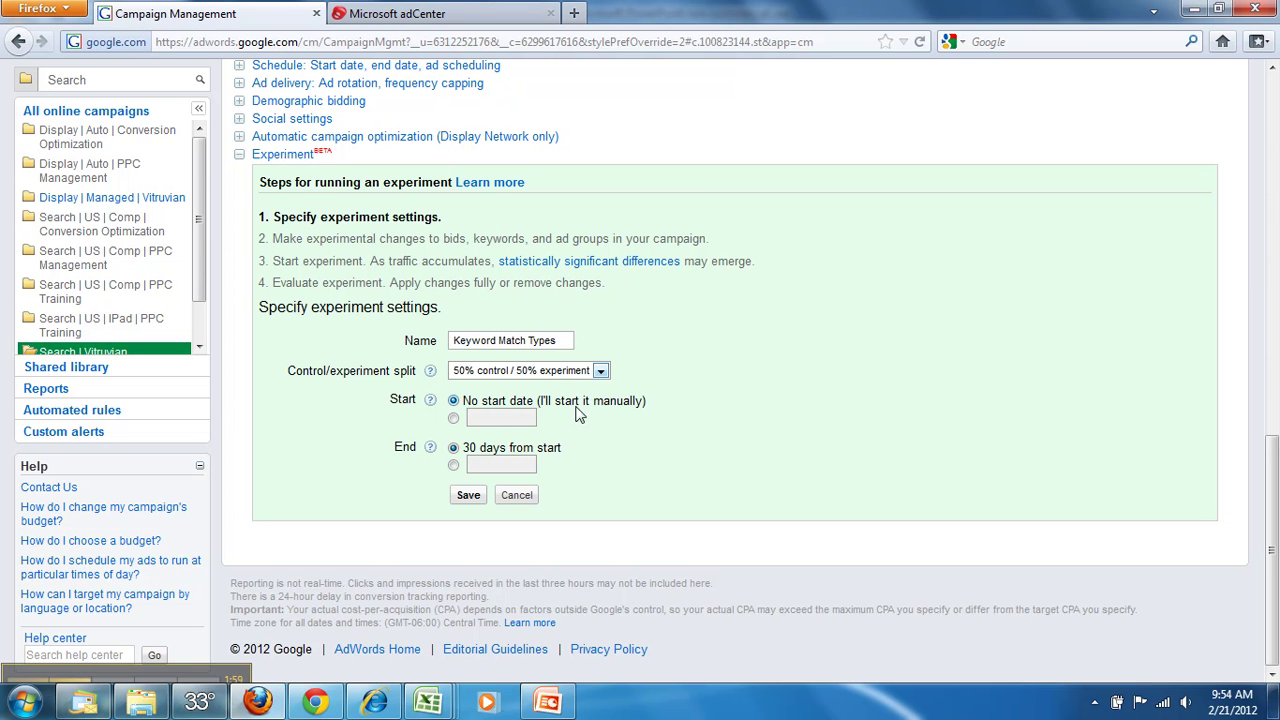
{"action": "left_click", "coordinate": [468, 495]}
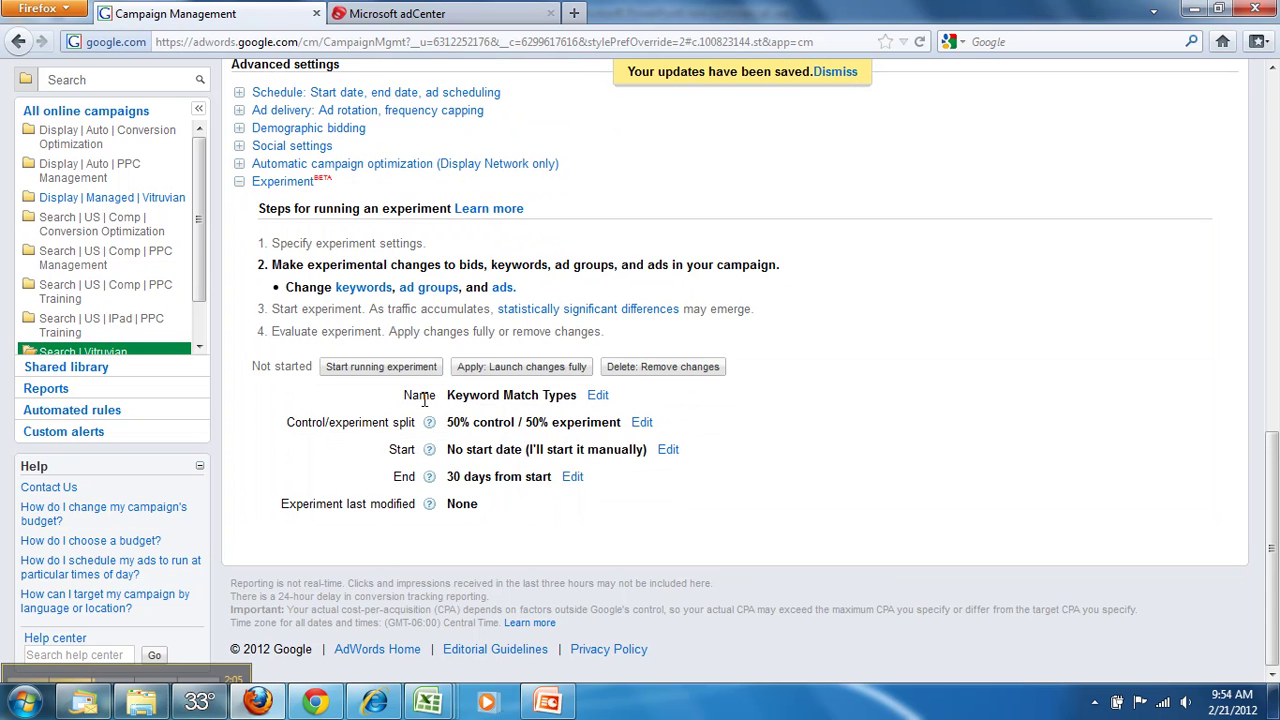
Step: Go to the campaign's Keywords tab and view the experiment status options for [vitruvian]
{"action": "left_click", "coordinate": [360, 290]}
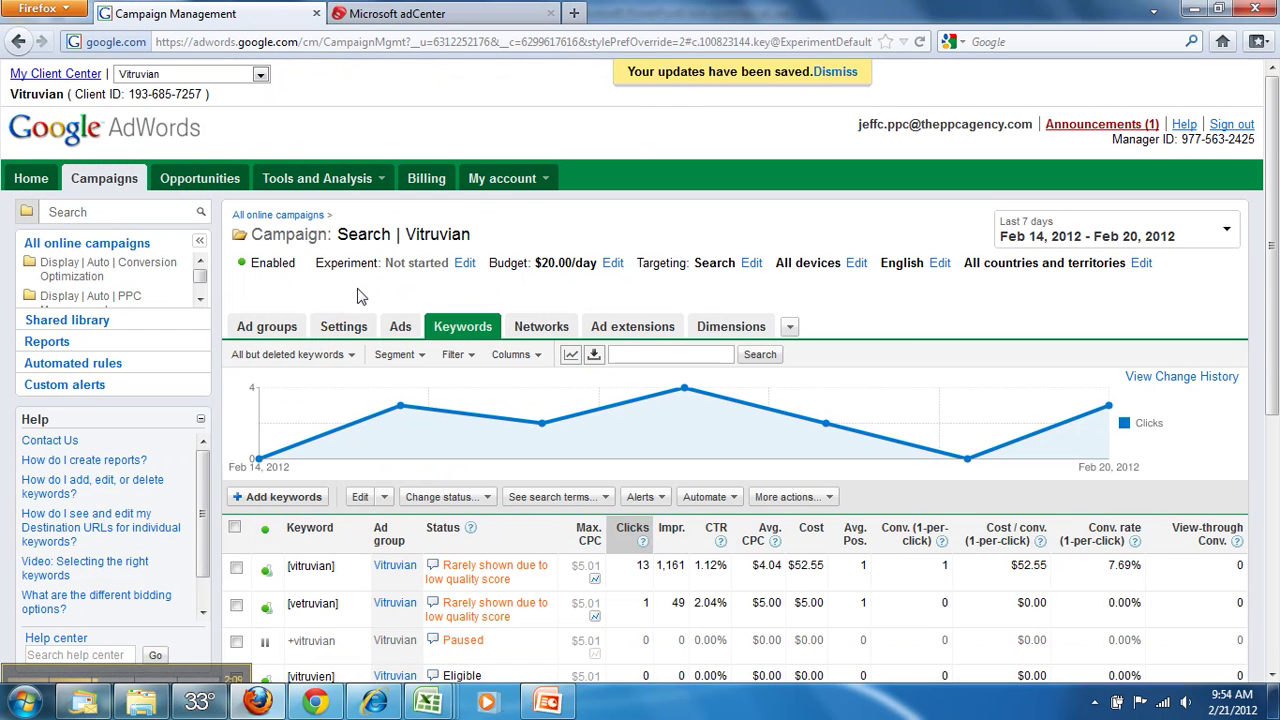
{"action": "scroll", "coordinate": [565, 395], "scroll_direction": "down", "scroll_amount": 4}
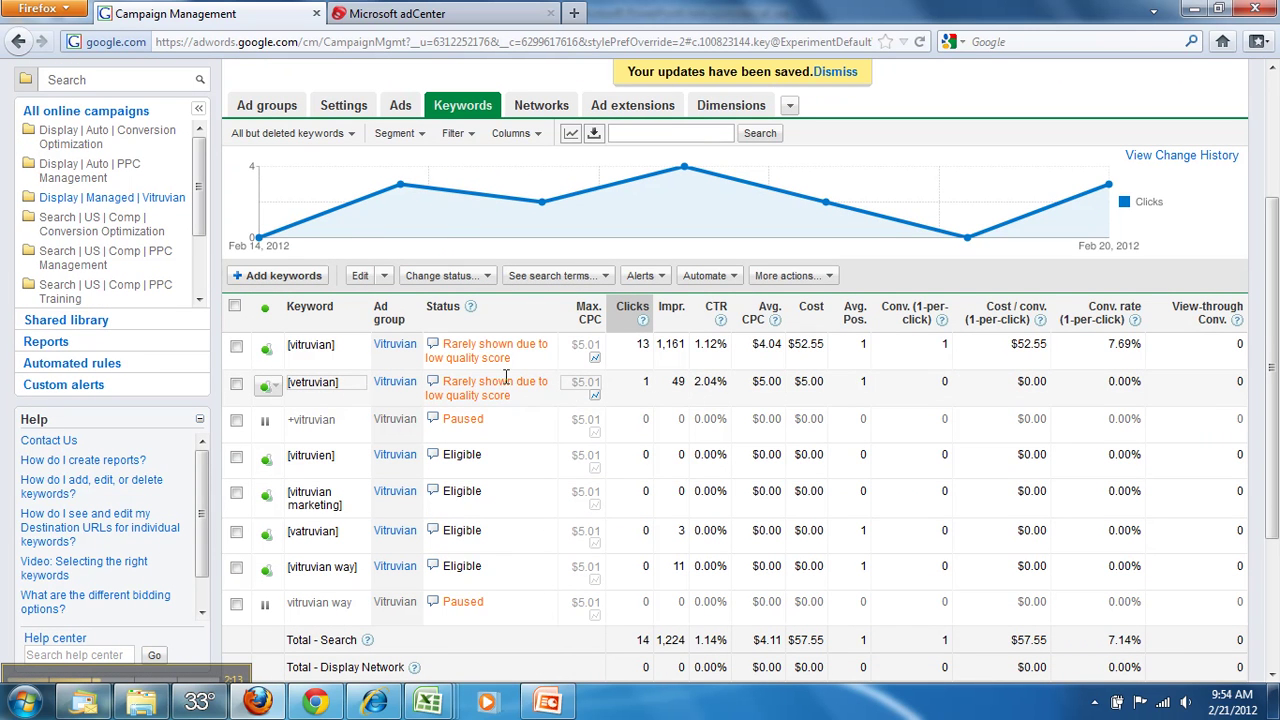
{"action": "left_click", "coordinate": [275, 349]}
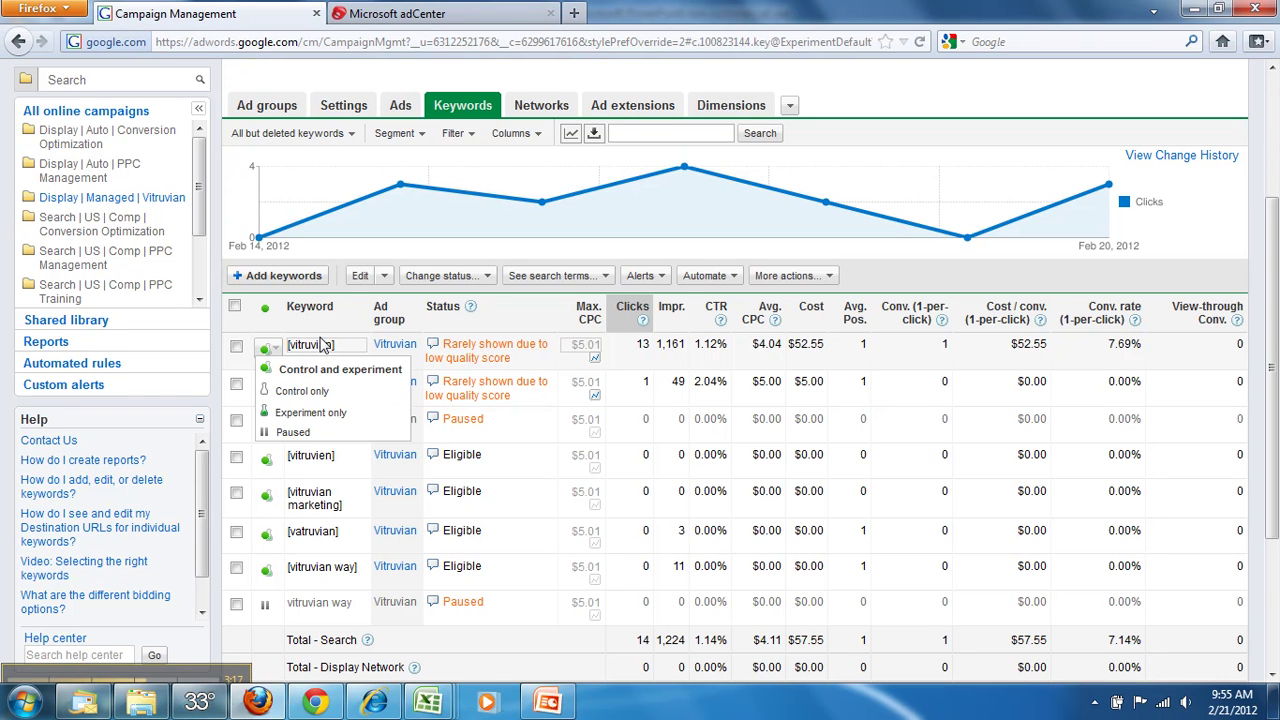
{"action": "scroll", "coordinate": [322, 343], "scroll_direction": "up", "scroll_amount": 2}
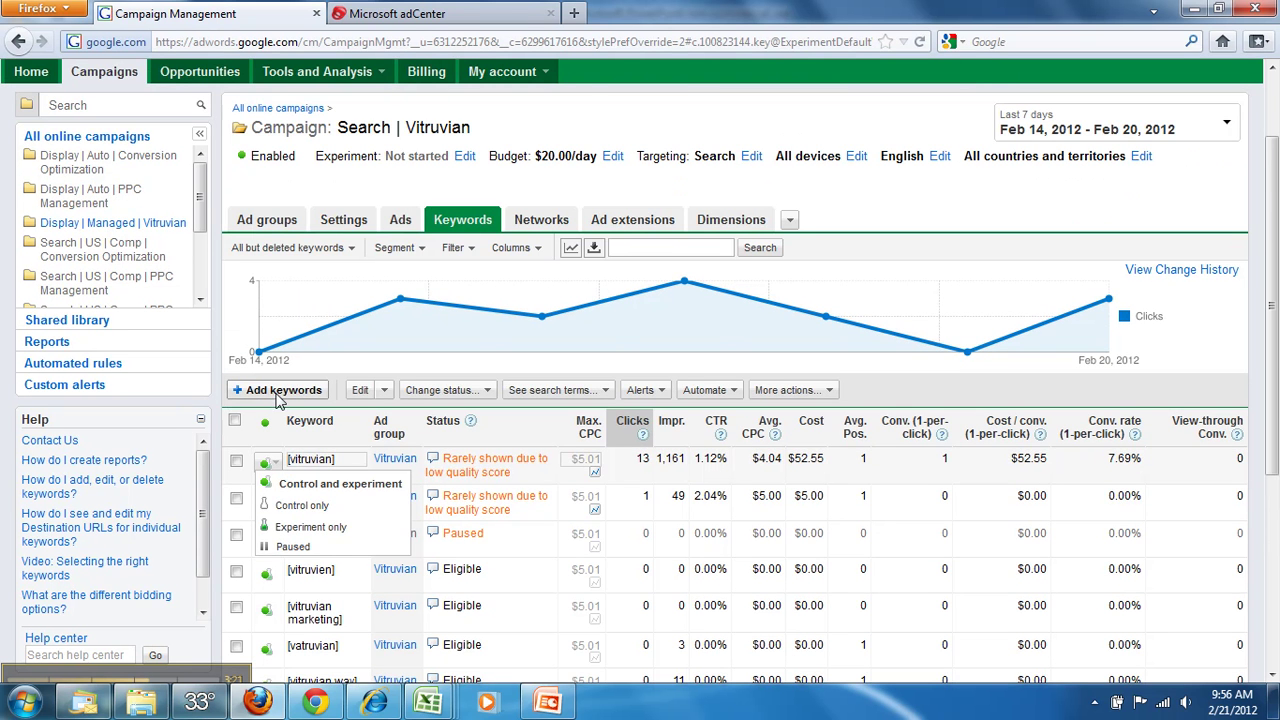
Step: Add keyword +vitruvian way to the Vitruvian ad group, marked experiment-only, and save it
{"action": "left_click", "coordinate": [274, 390]}
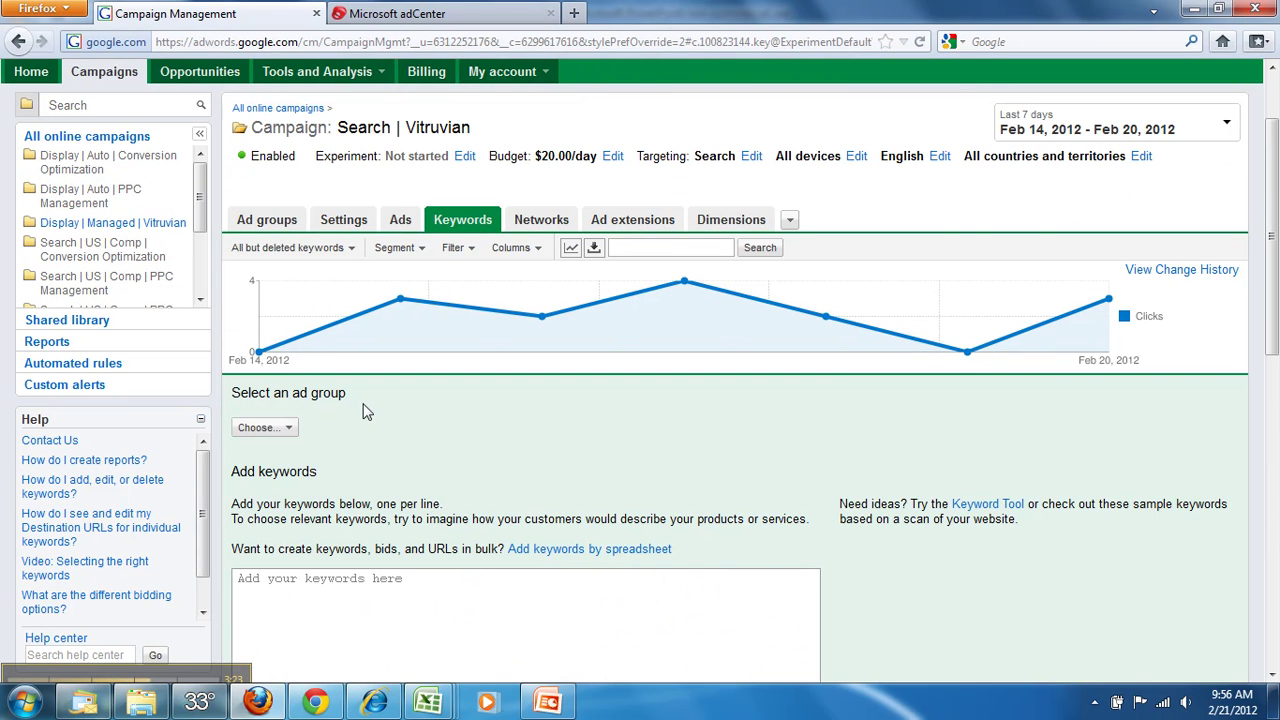
{"action": "scroll", "coordinate": [500, 414], "scroll_direction": "down", "scroll_amount": 2}
{"action": "scroll", "coordinate": [500, 409], "scroll_direction": "down", "scroll_amount": 4}
{"action": "scroll", "coordinate": [500, 409], "scroll_direction": "up", "scroll_amount": 2}
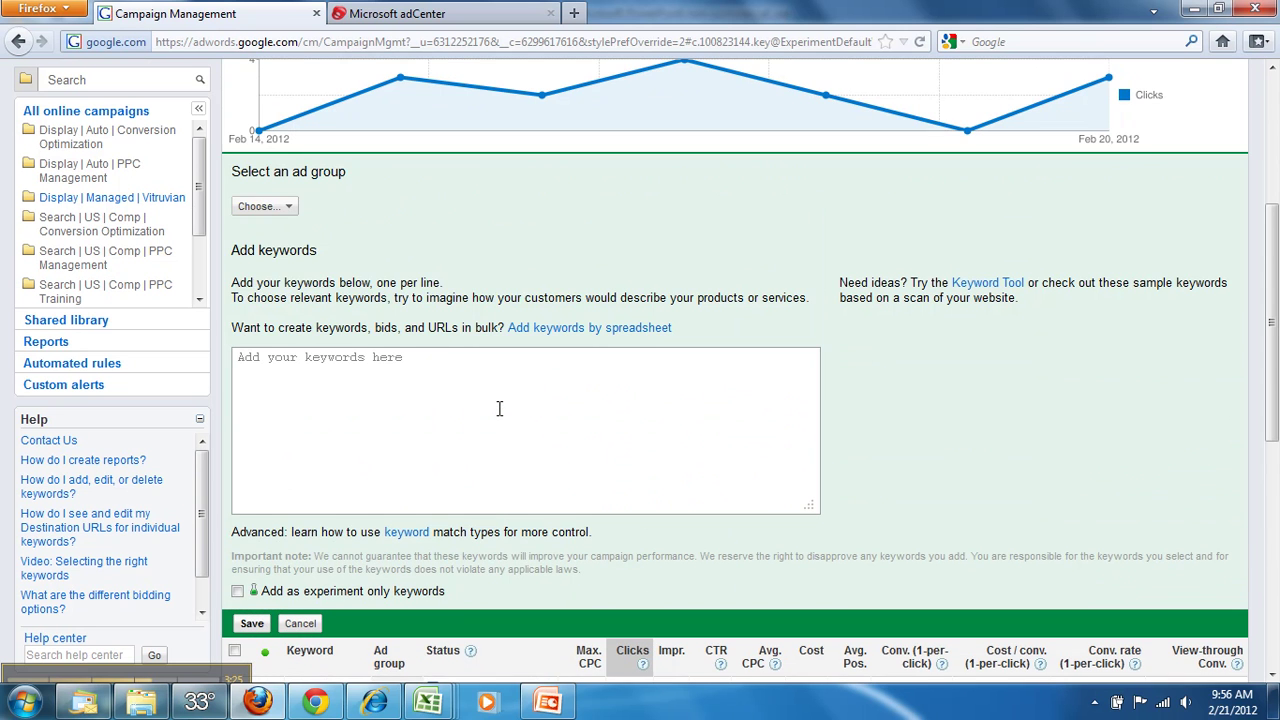
{"action": "left_click", "coordinate": [289, 207]}
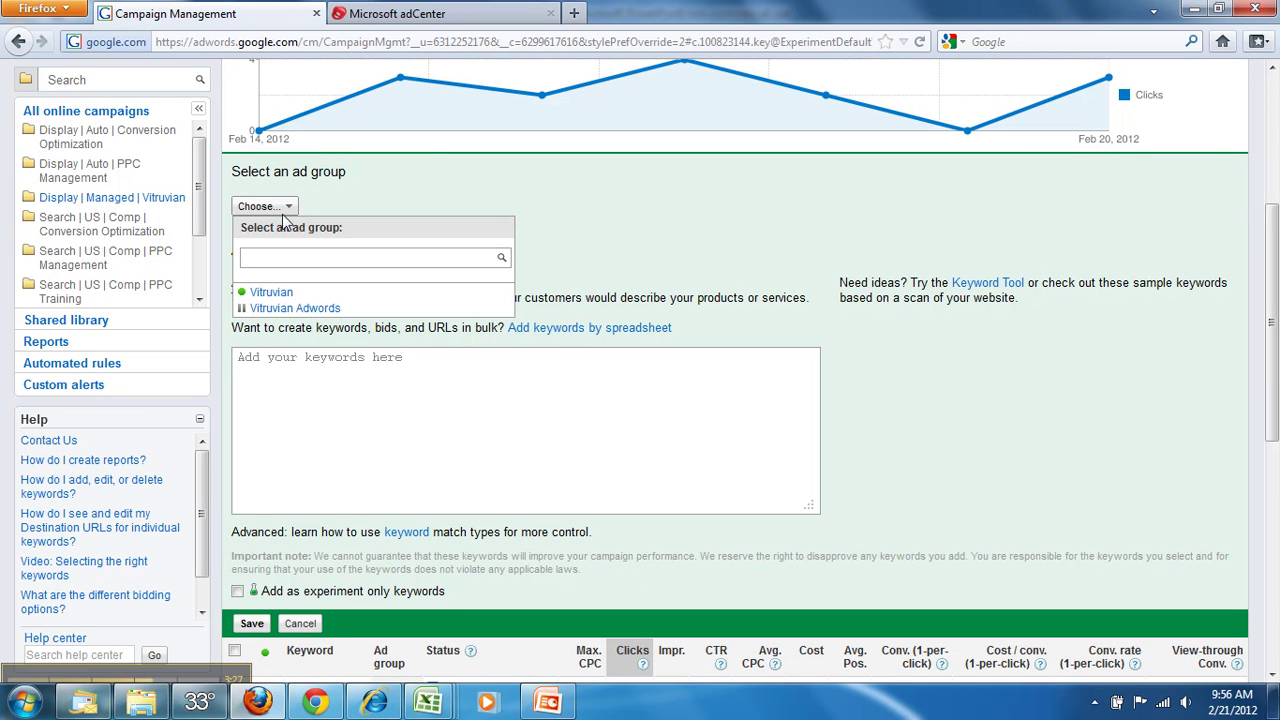
{"action": "left_click", "coordinate": [268, 292]}
{"action": "left_click", "coordinate": [270, 356]}
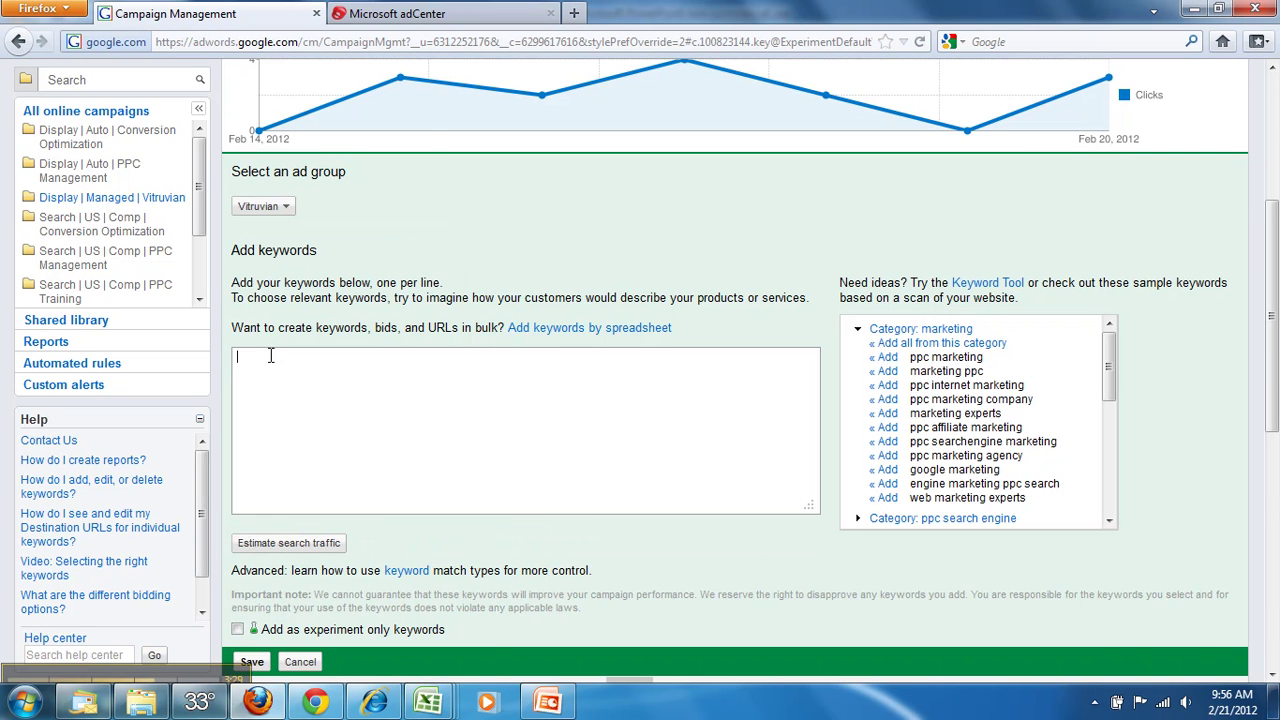
{"action": "type", "text": "+vitruvian way"}
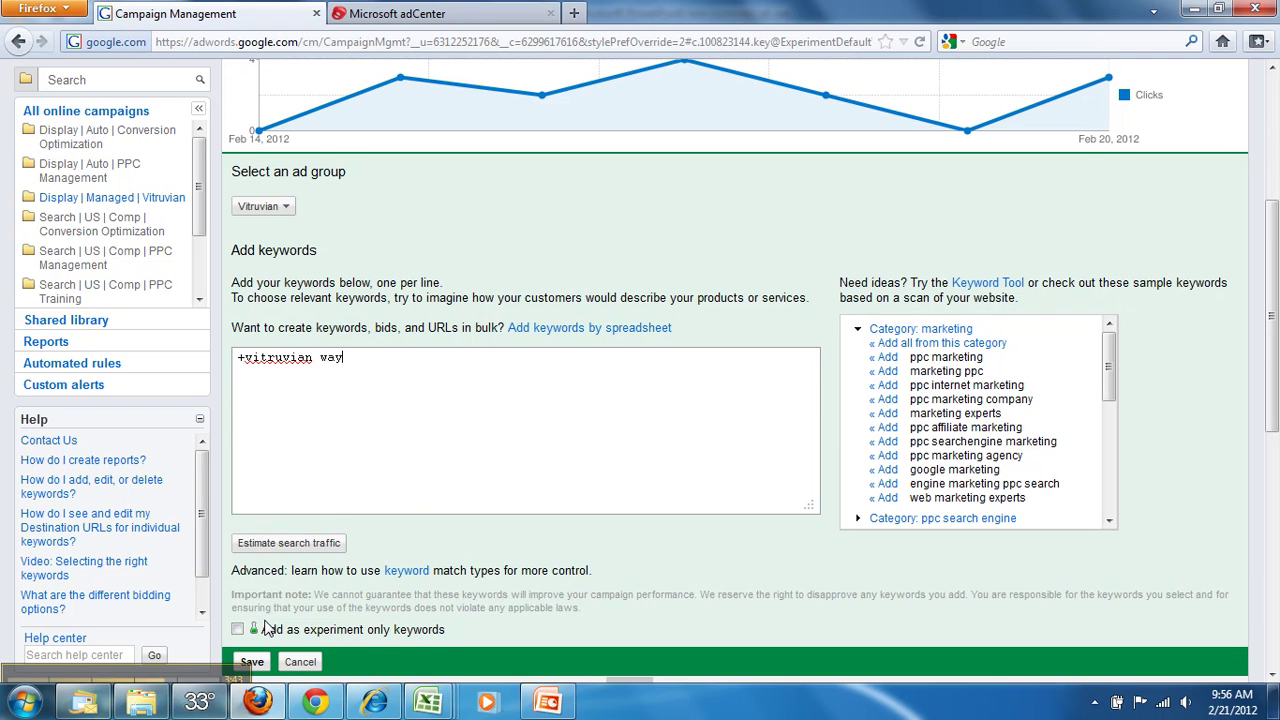
{"action": "scroll", "coordinate": [270, 628], "scroll_direction": "down", "scroll_amount": 2}
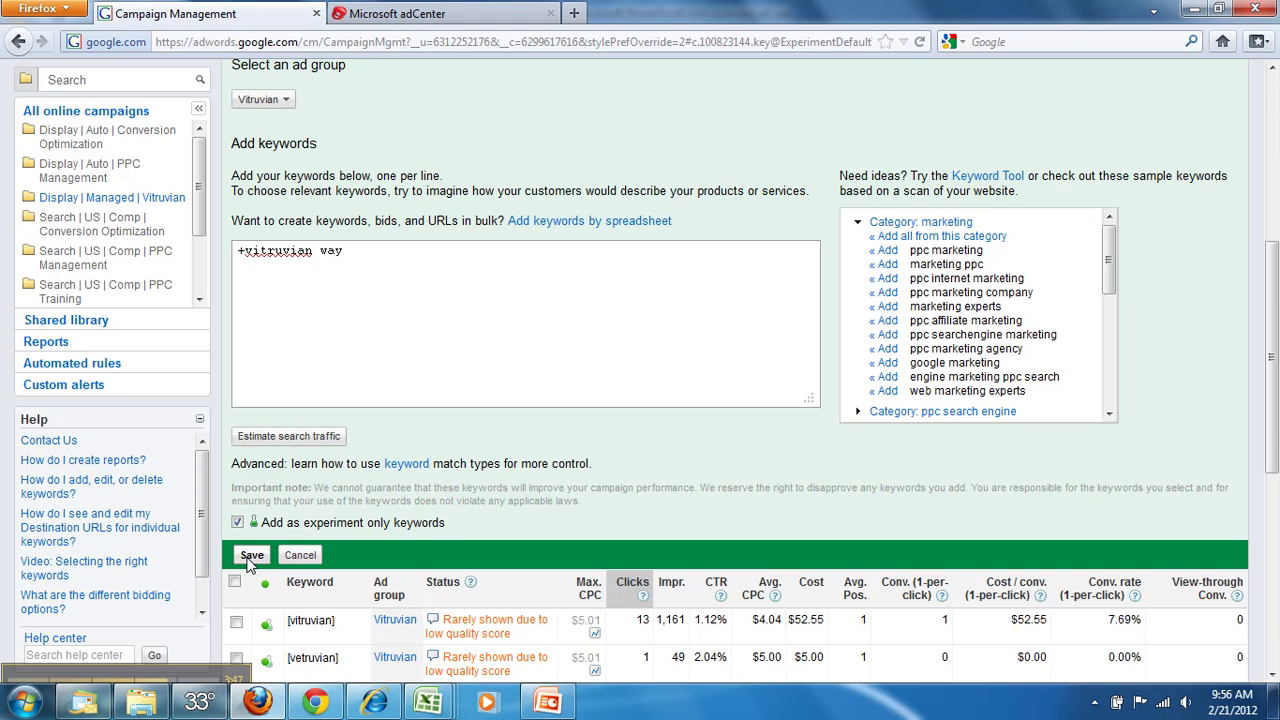
{"action": "left_click", "coordinate": [251, 556]}
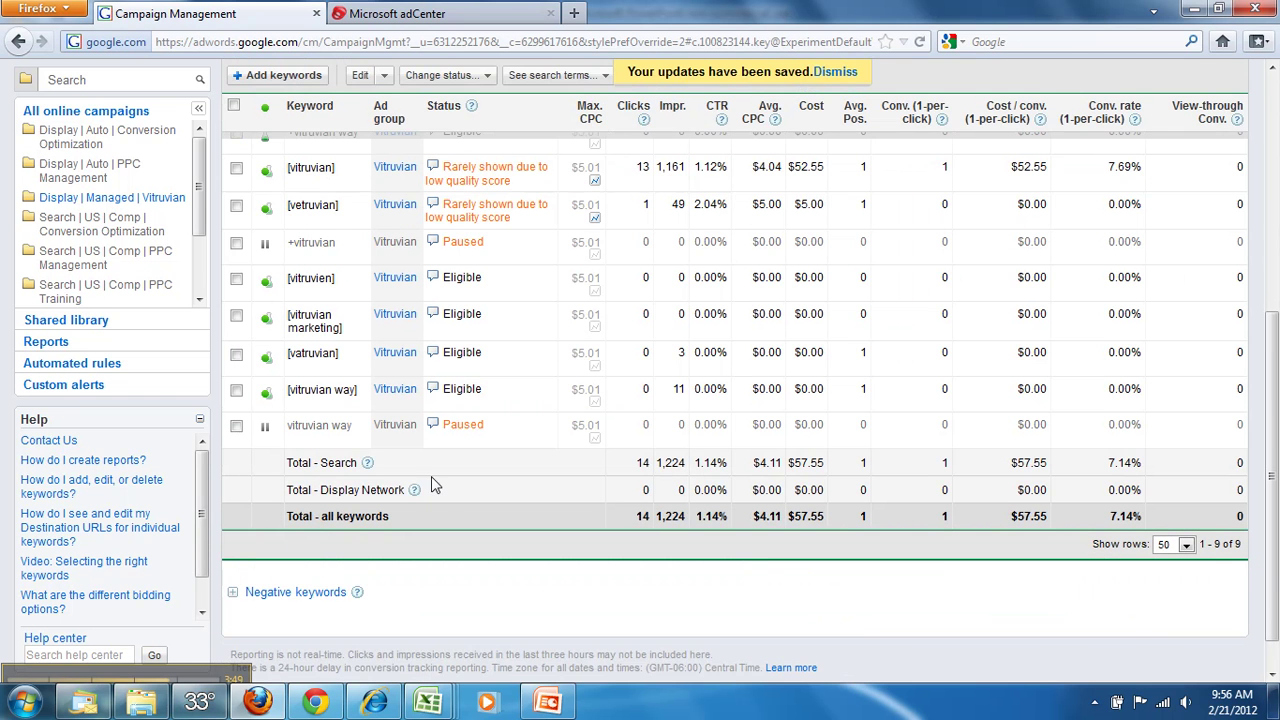
Step: Set the [vitruvian way] keyword's experiment status to Control only
{"action": "scroll", "coordinate": [443, 488], "scroll_direction": "up", "scroll_amount": 2}
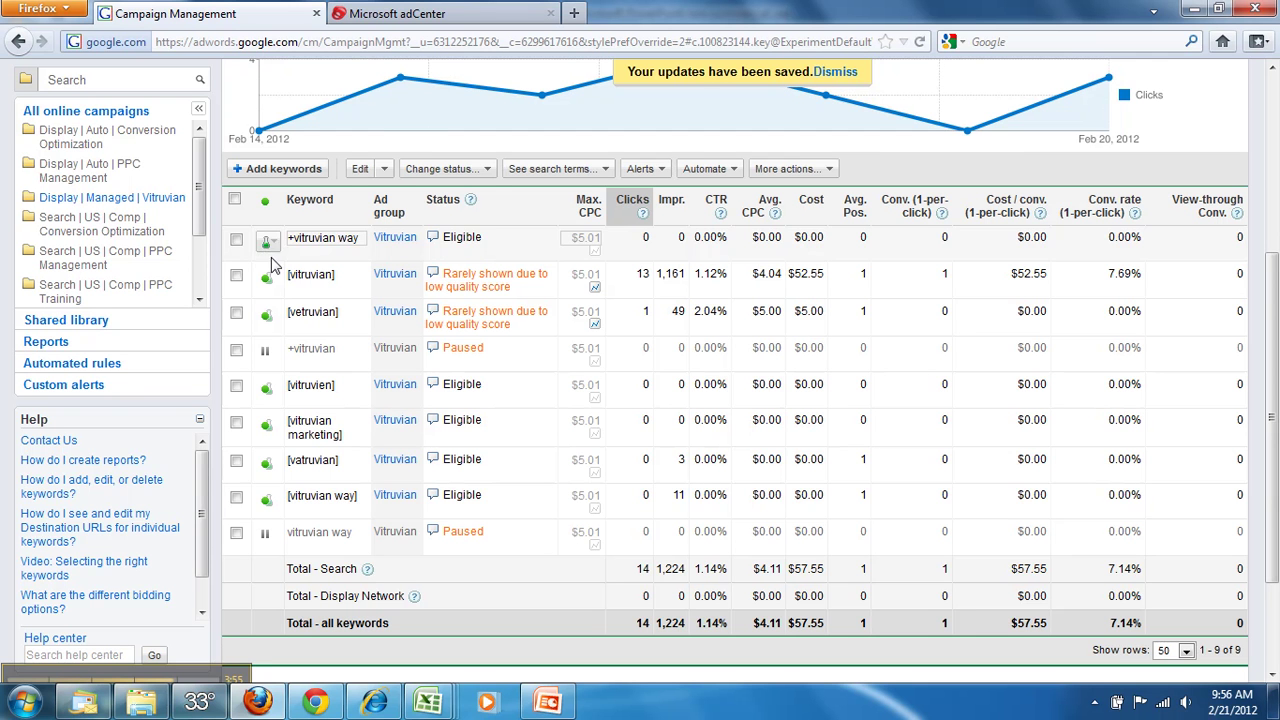
{"action": "left_click", "coordinate": [268, 499]}
{"action": "left_click", "coordinate": [285, 542]}
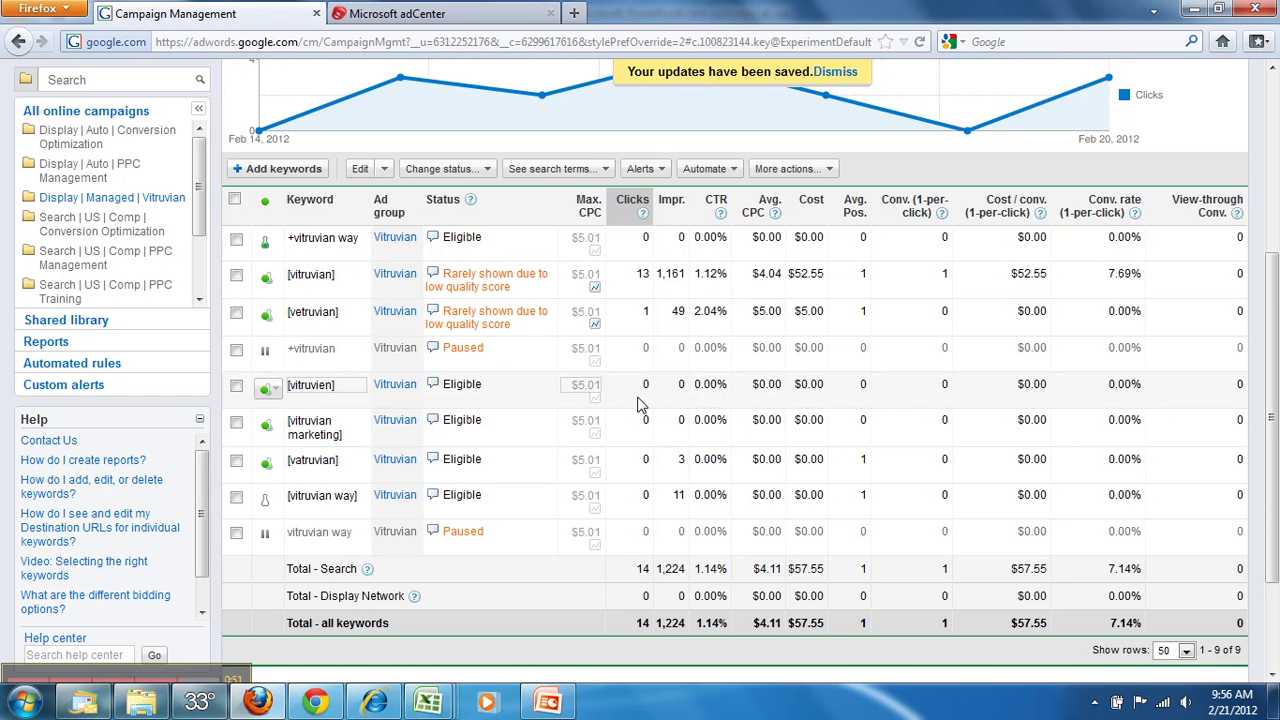
{"action": "scroll", "coordinate": [641, 405], "scroll_direction": "up", "scroll_amount": 2}
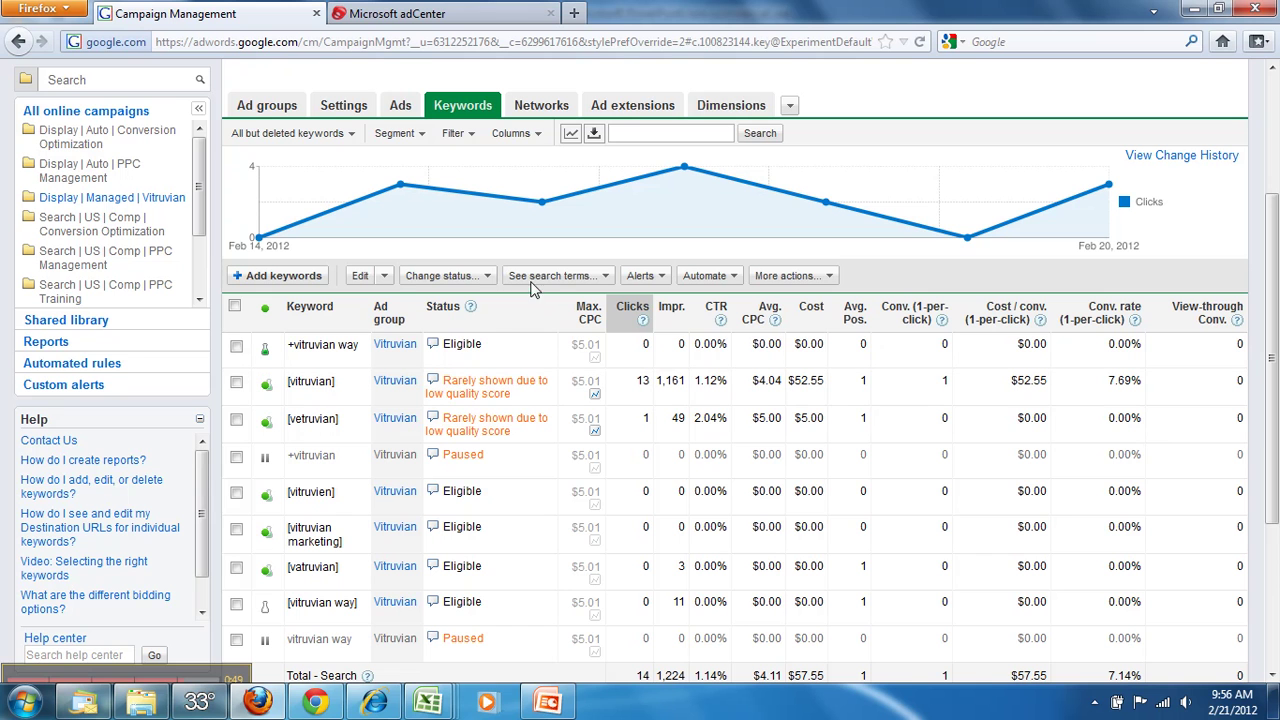
Step: Segment the keyword table by Experiment to show Outside experiment, Control and Experiment rows
{"action": "left_click", "coordinate": [421, 136]}
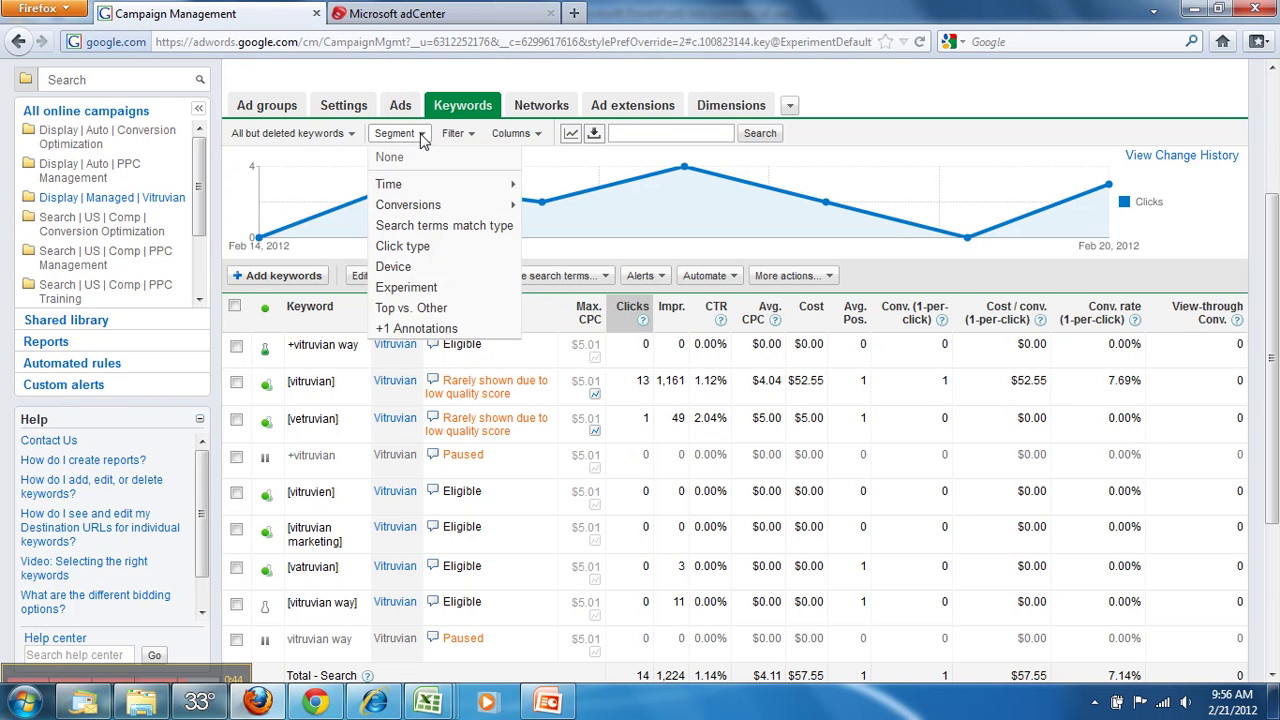
{"action": "left_click", "coordinate": [406, 288]}
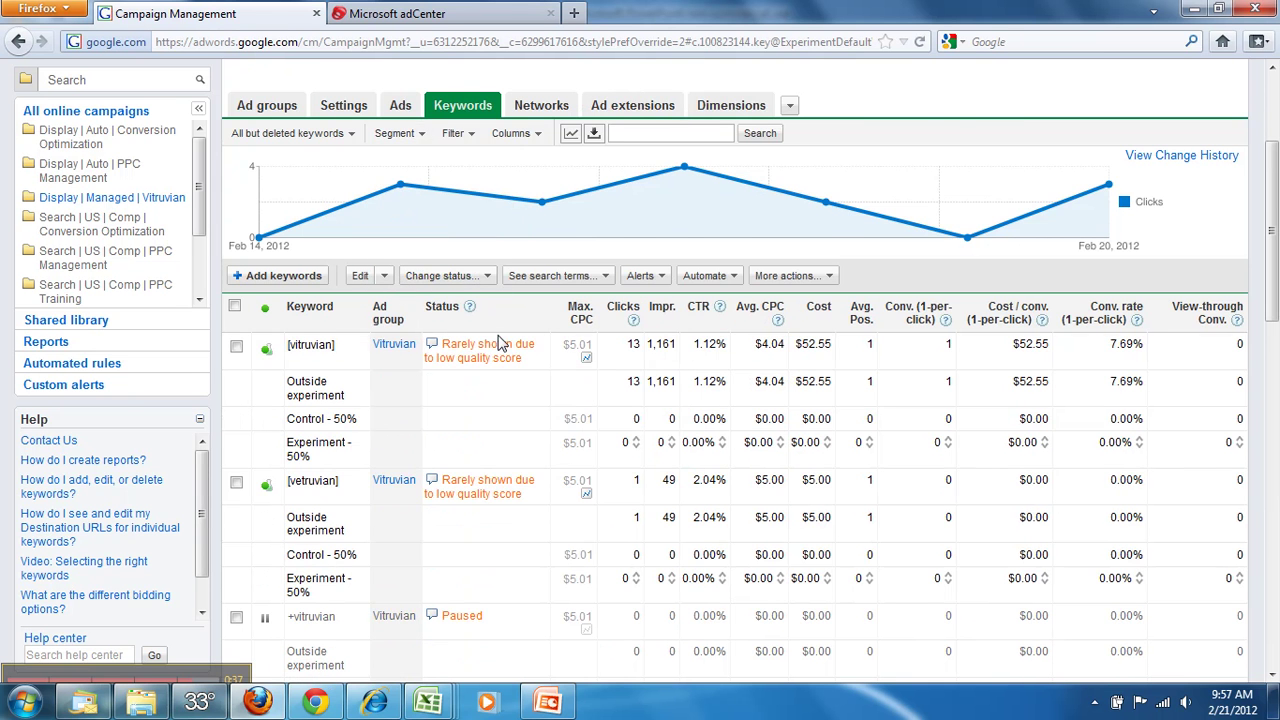
{"action": "scroll", "coordinate": [498, 338], "scroll_direction": "down", "scroll_amount": 2}
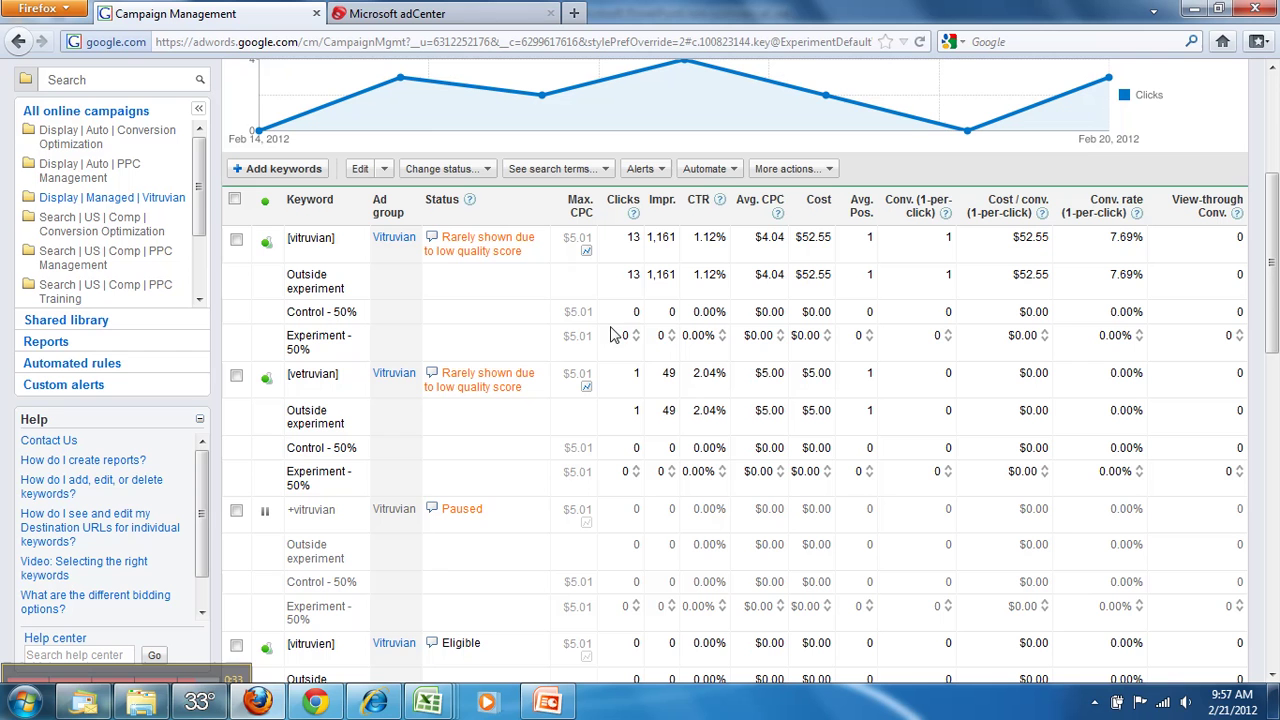
{"action": "mouse_move", "coordinate": [672, 339]}
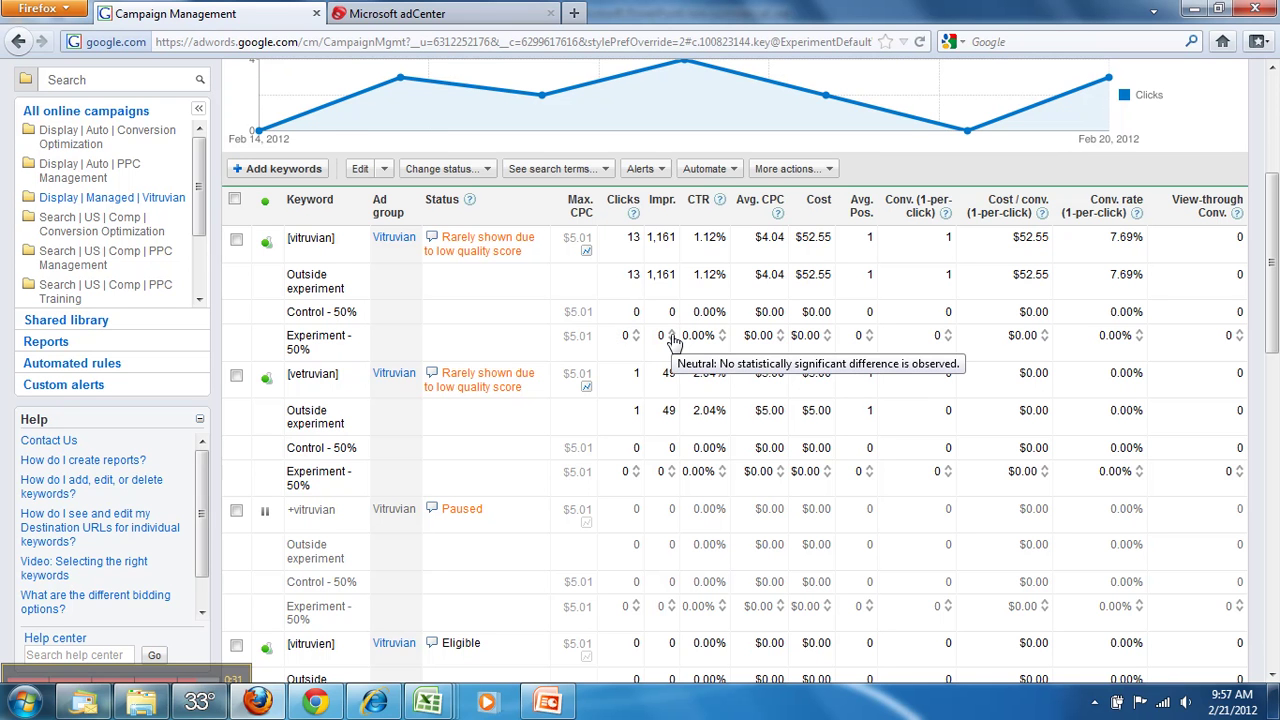